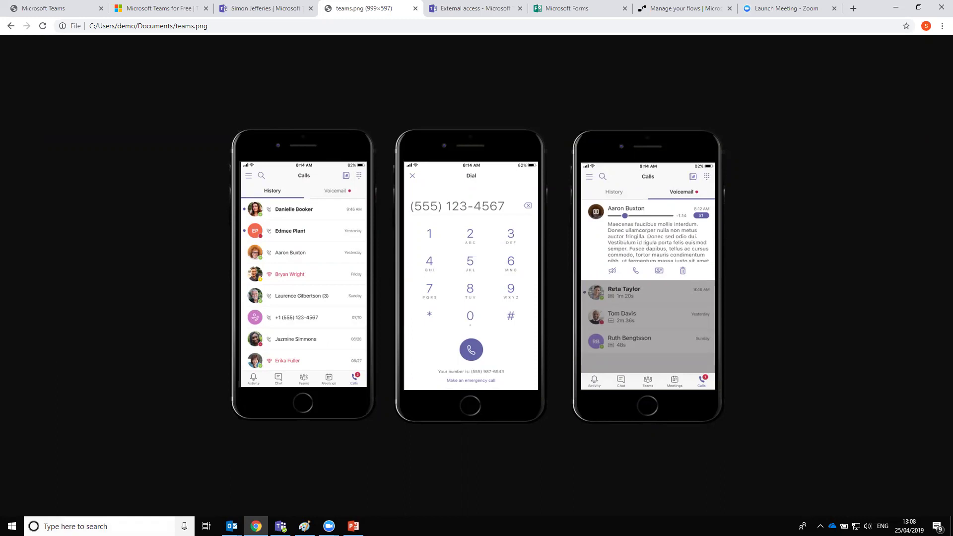
Step: Switch from the teams.png phone image in Chrome to the Teams desktop chat window
{"action": "left_click", "coordinate": [280, 527]}
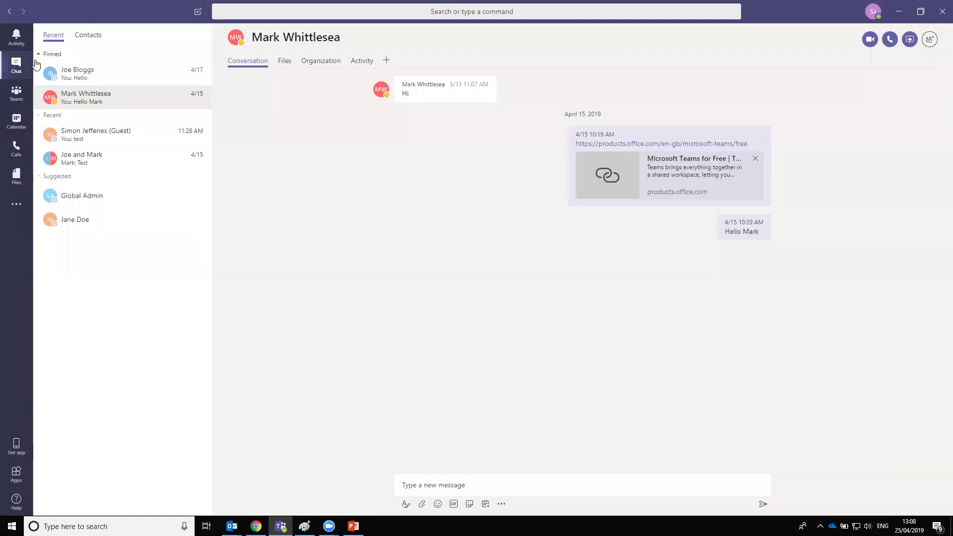
{"action": "left_click", "coordinate": [16, 37]}
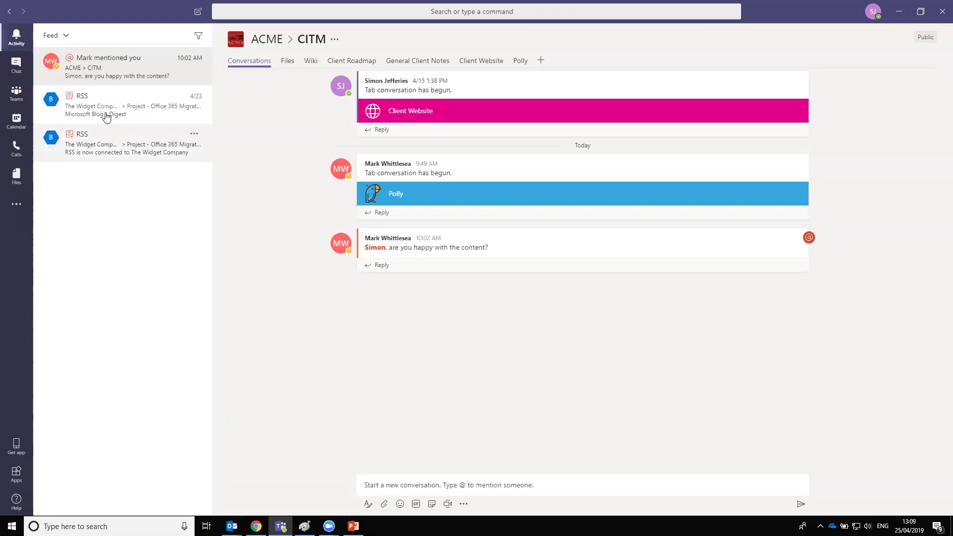
Step: Check the RSS notification's channel, then return to the pinned one-to-one chat with Ctrl+2
{"action": "left_click", "coordinate": [112, 102]}
{"action": "left_click", "coordinate": [119, 67]}
{"action": "key", "text": "ctrl+2"}
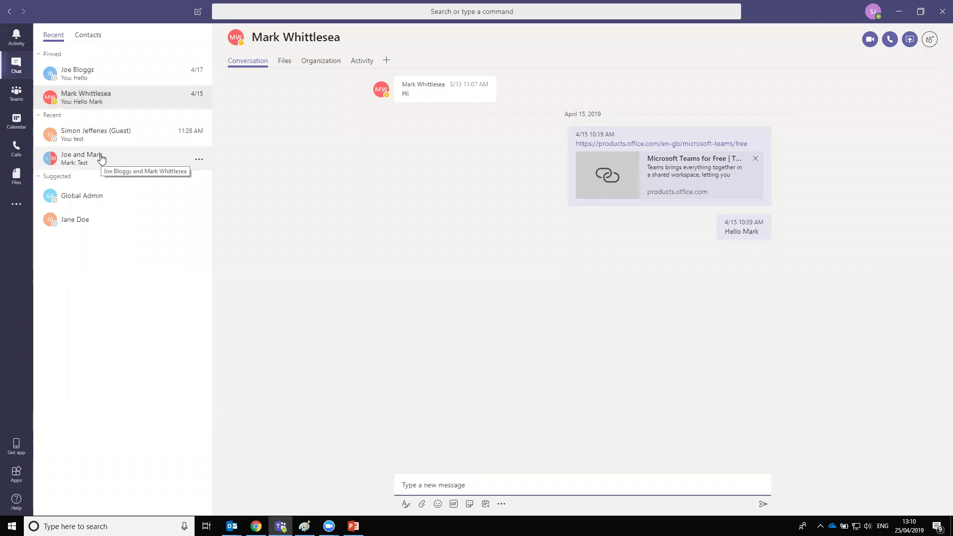
{"action": "left_click", "coordinate": [21, 99]}
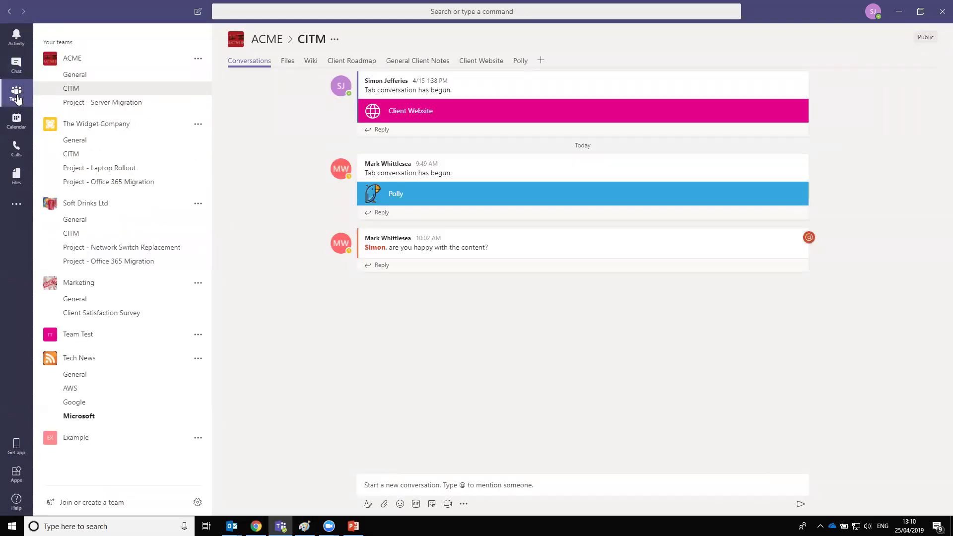
Step: Browse the Teams list and today's Calendar, ending on the Calls Speed dial page
{"action": "left_click", "coordinate": [19, 128]}
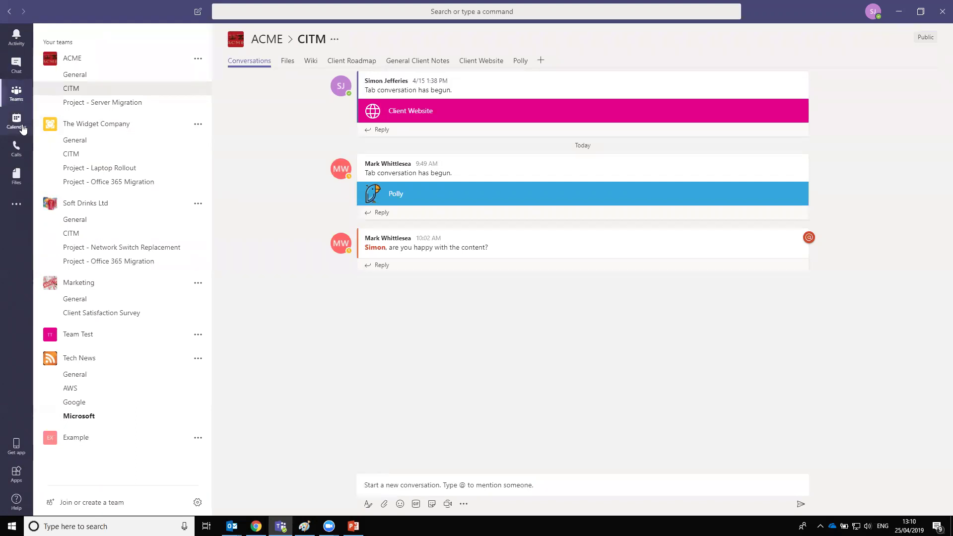
{"action": "left_click", "coordinate": [18, 156]}
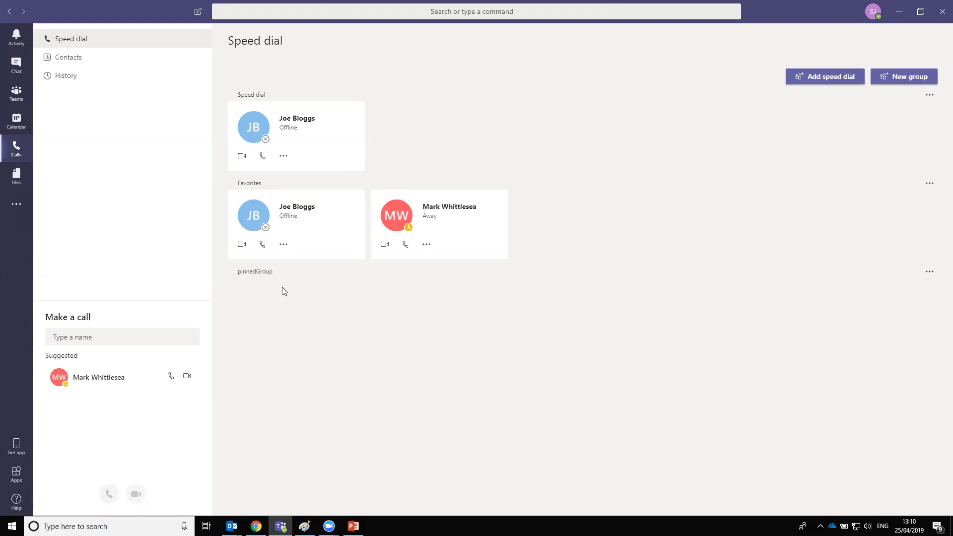
{"action": "left_click", "coordinate": [17, 176]}
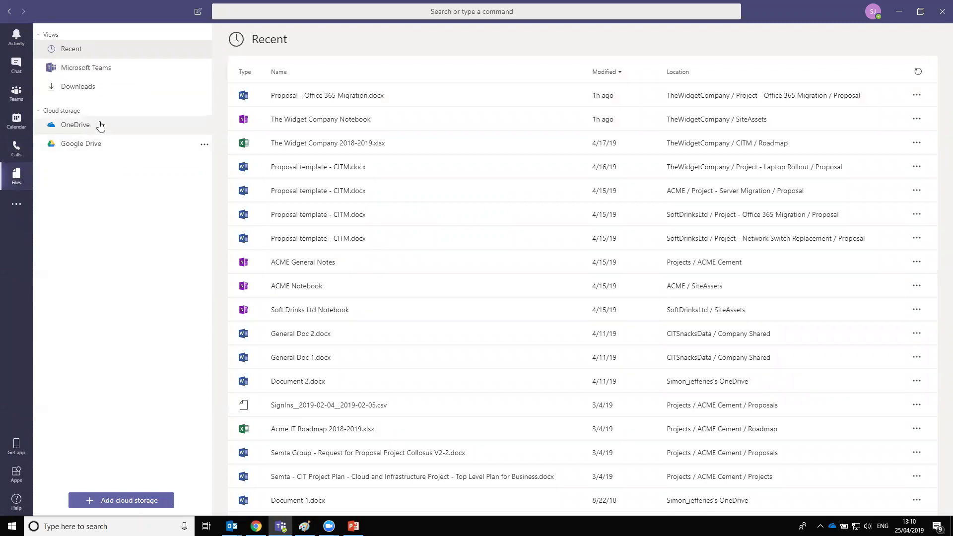
Step: View the Recent files list and the extra apps flyout (Planner, Shifts, Stream, Wiki)
{"action": "left_click", "coordinate": [16, 206]}
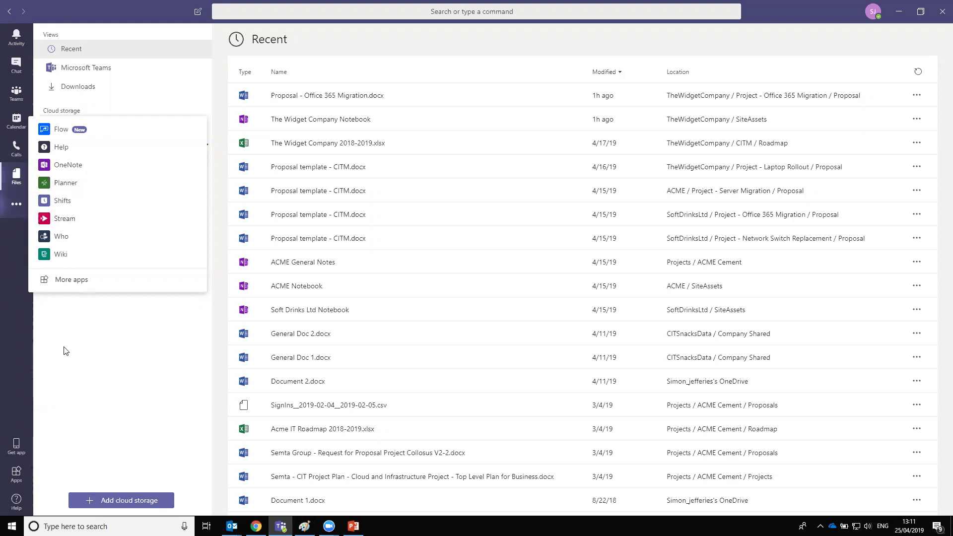
{"action": "left_click", "coordinate": [83, 347]}
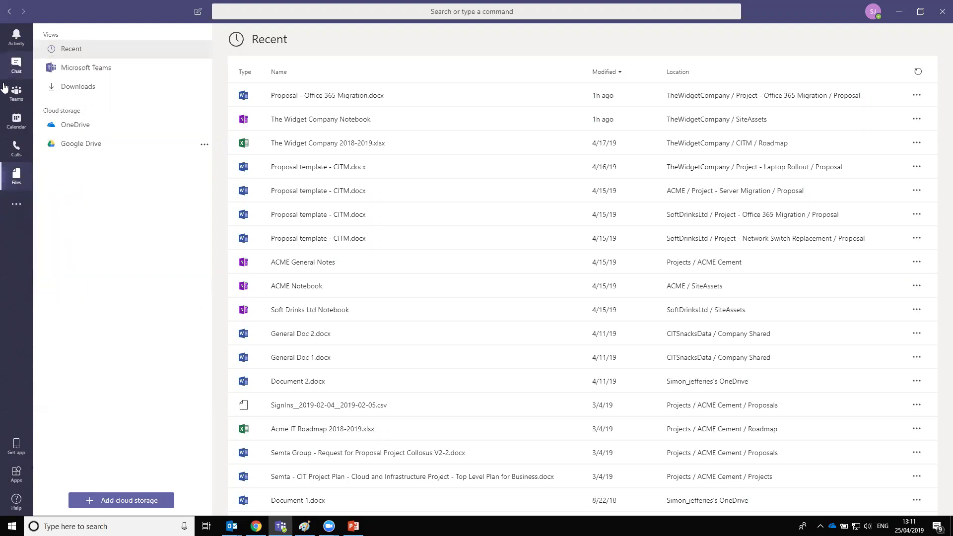
Step: Go back to the pinned chat with Ctrl+2, showing its shared Teams link preview
{"action": "key", "text": "ctrl+2"}
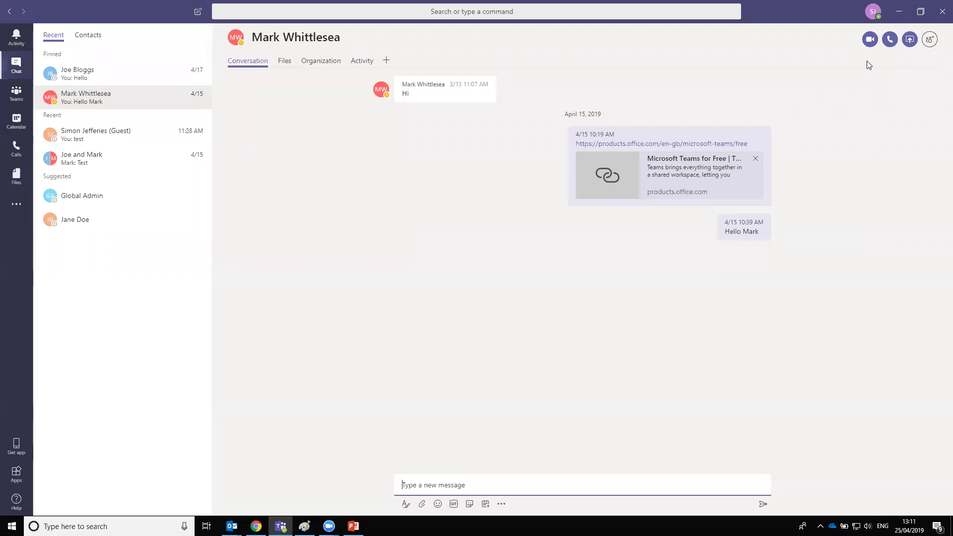
{"action": "left_click", "coordinate": [873, 12]}
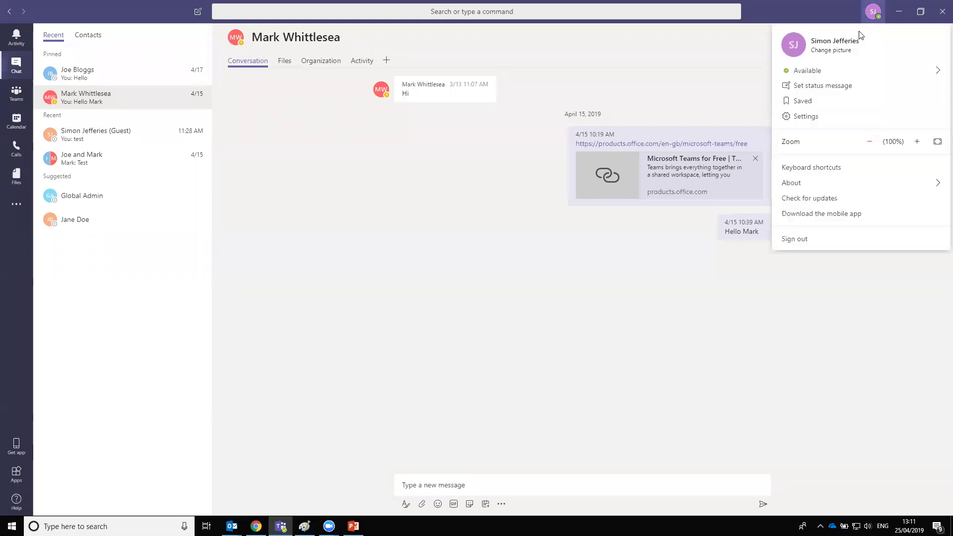
{"action": "mouse_move", "coordinate": [843, 75]}
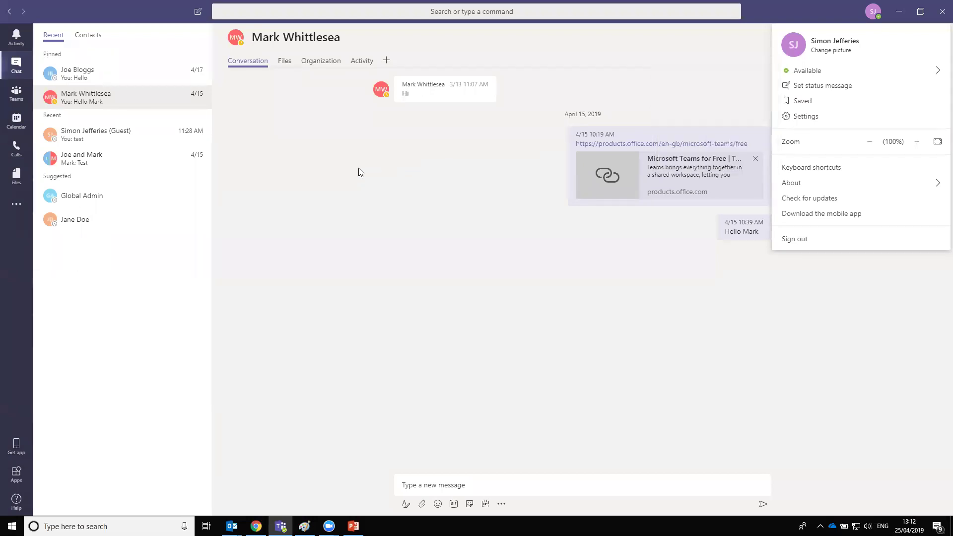
{"action": "left_click", "coordinate": [408, 183]}
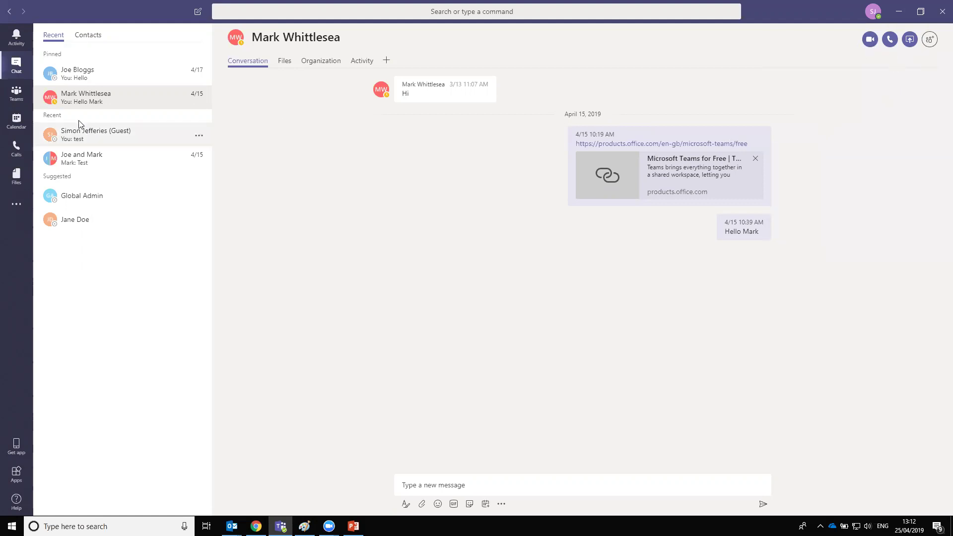
{"action": "left_click", "coordinate": [309, 14]}
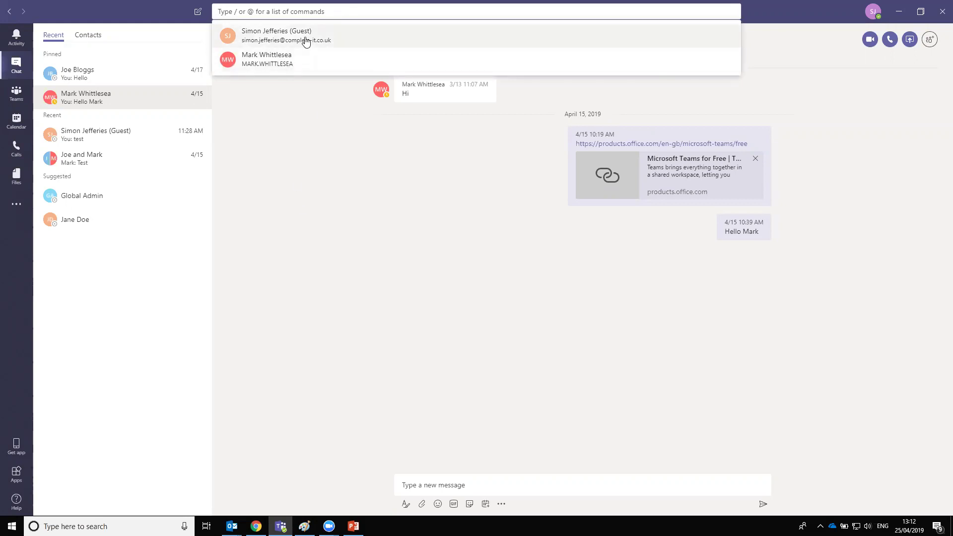
{"action": "left_click", "coordinate": [473, 282]}
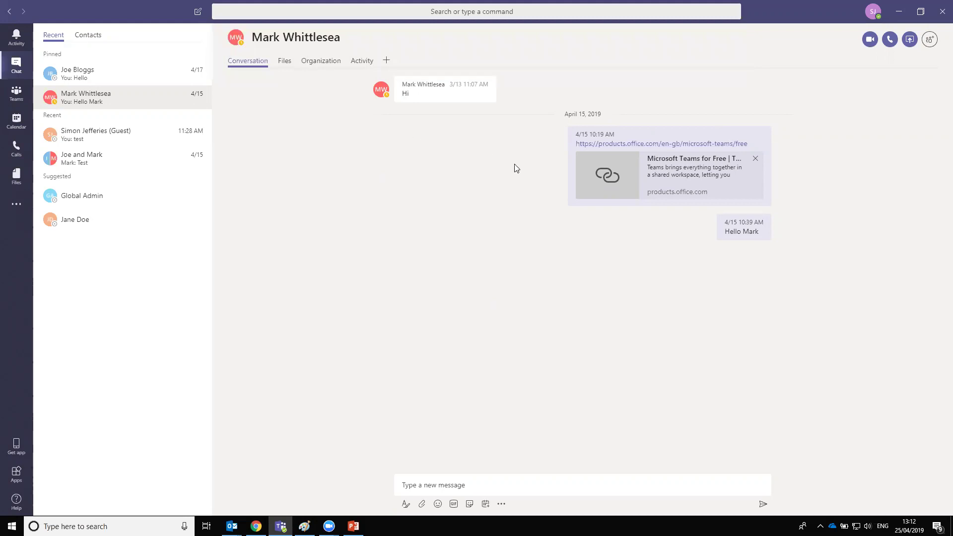
{"action": "left_click", "coordinate": [461, 487]}
Step: Send the message 'test' and view the chat's Files tab, which has no files yet
{"action": "type", "text": "test"}
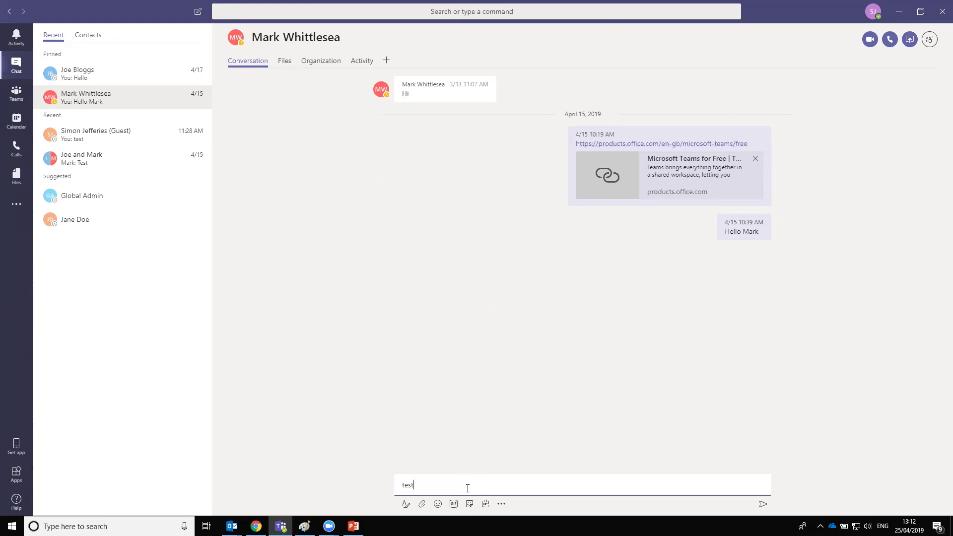
{"action": "key", "text": "Return"}
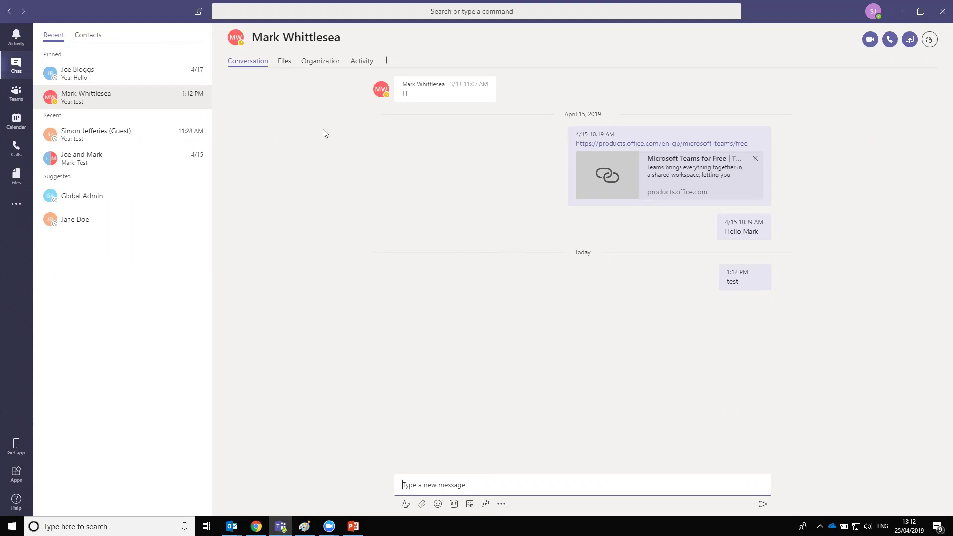
{"action": "left_click", "coordinate": [285, 61]}
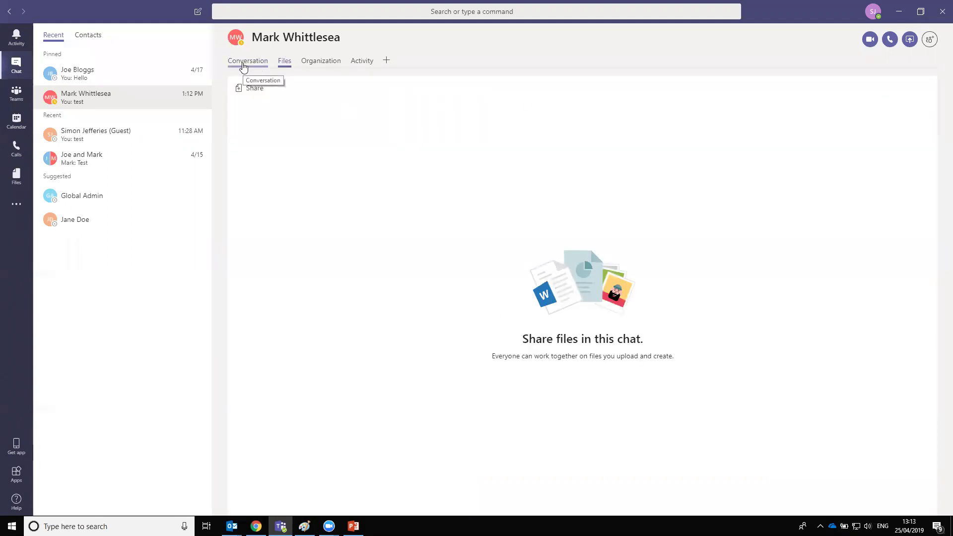
Step: Dismiss the Add a tab dialog and return to the chat's Conversation history
{"action": "left_click", "coordinate": [386, 63]}
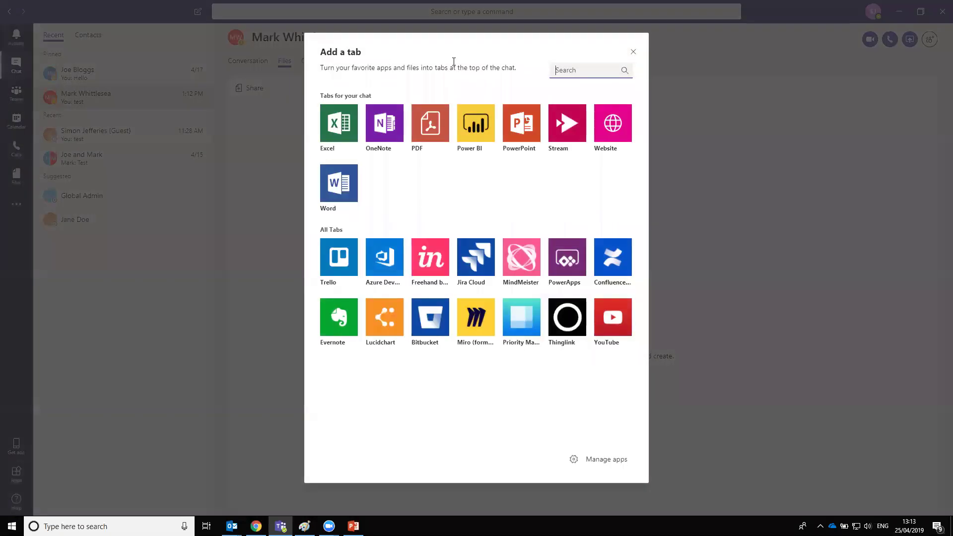
{"action": "left_click", "coordinate": [634, 52]}
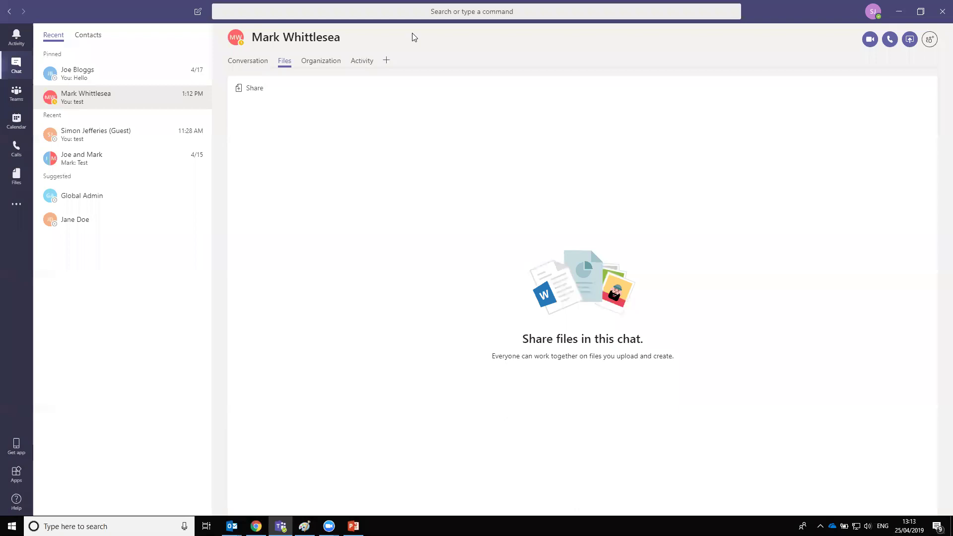
{"action": "left_click", "coordinate": [873, 41]}
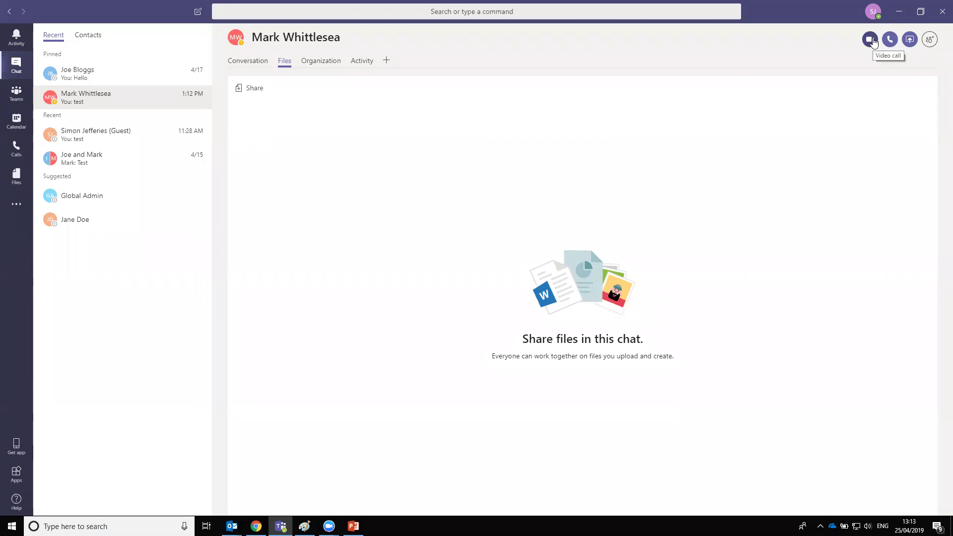
{"action": "left_click", "coordinate": [242, 67]}
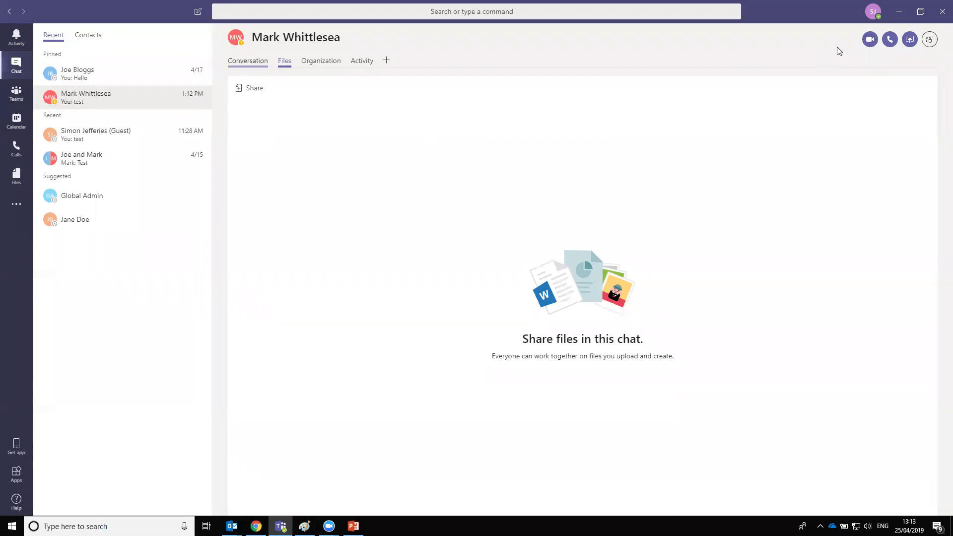
{"action": "left_click", "coordinate": [910, 40]}
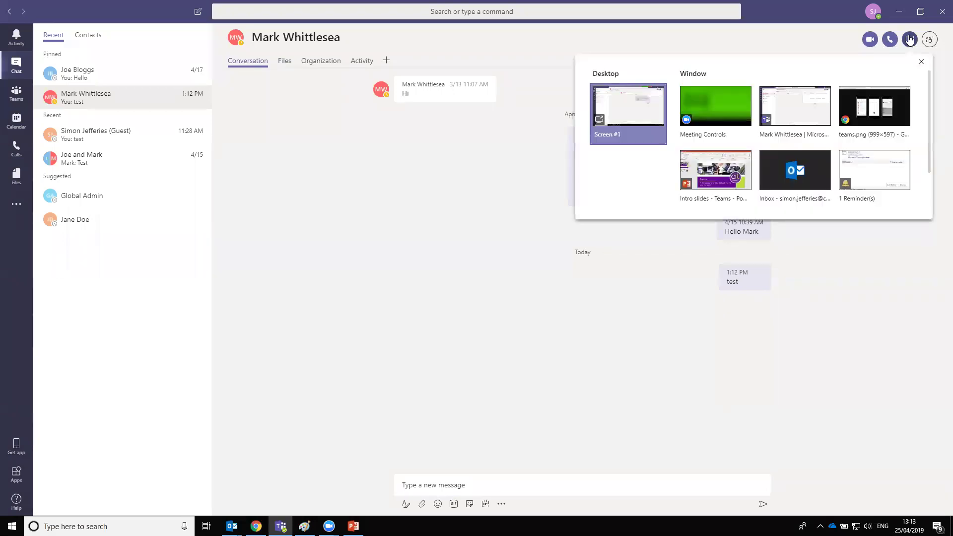
{"action": "left_click", "coordinate": [910, 39]}
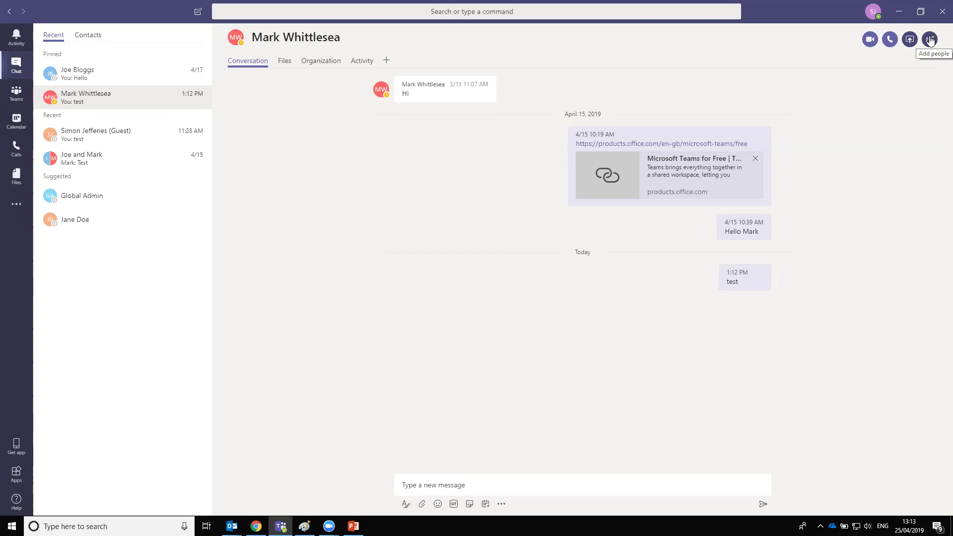
{"action": "left_click", "coordinate": [930, 39]}
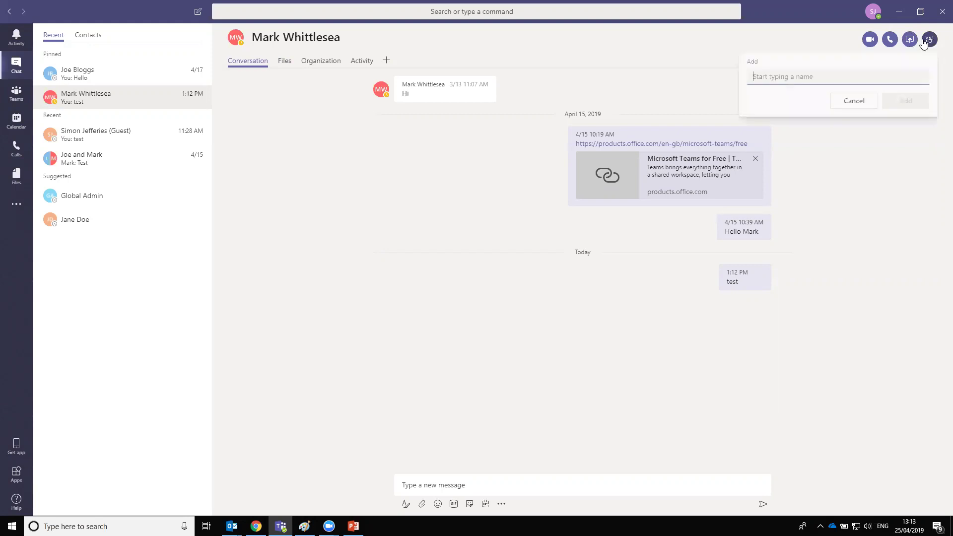
{"action": "left_click", "coordinate": [844, 103]}
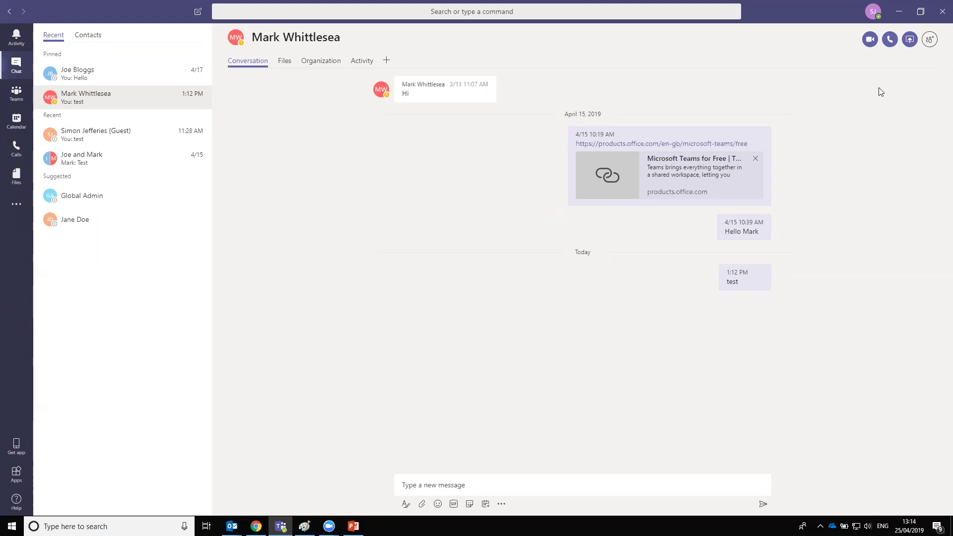
Step: Start and end a video call with the contact, then open the screen-sharing picker
{"action": "left_click", "coordinate": [874, 43]}
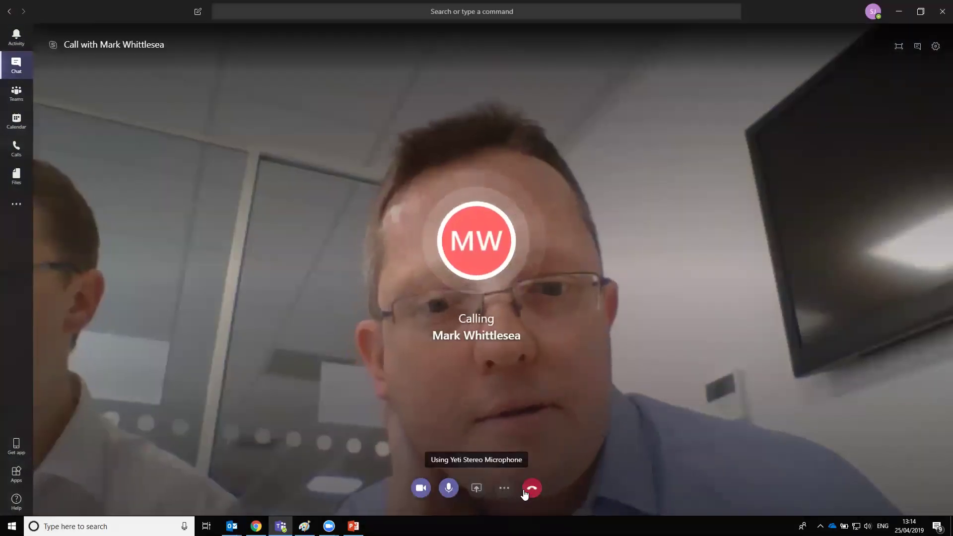
{"action": "left_click", "coordinate": [529, 488]}
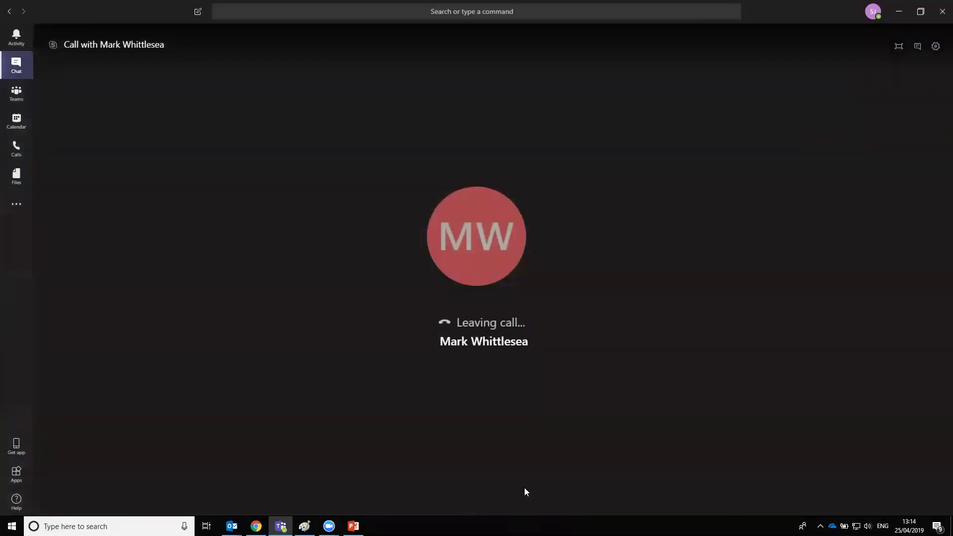
{"action": "left_click", "coordinate": [417, 357]}
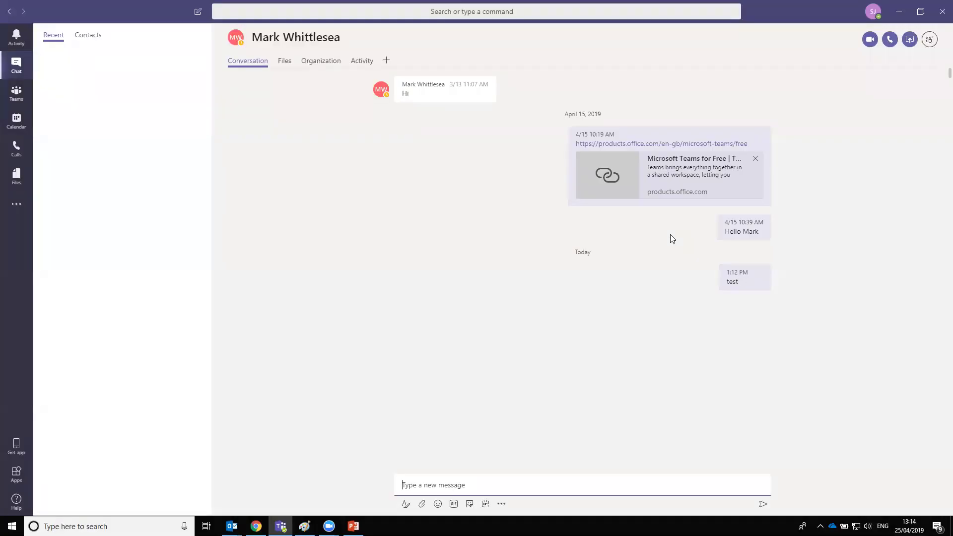
{"action": "left_click", "coordinate": [910, 39]}
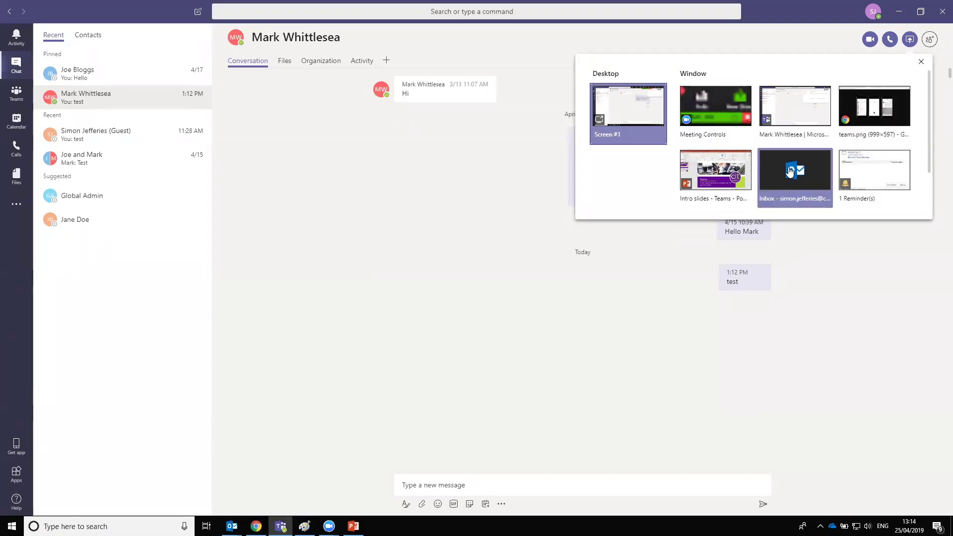
Step: Share the New Tab - Google Chrome window with the chat contact
{"action": "scroll", "coordinate": [874, 171], "scroll_direction": "down", "scroll_amount": 1}
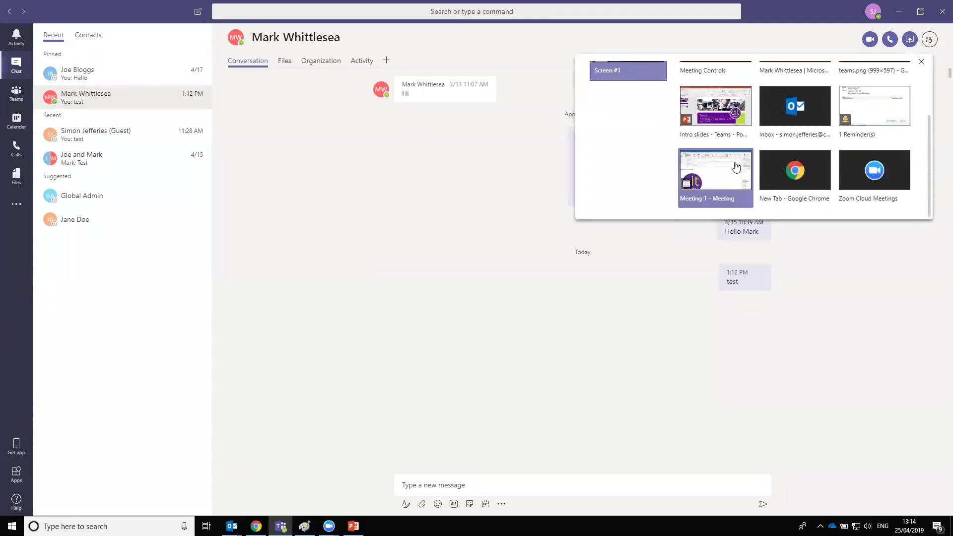
{"action": "scroll", "coordinate": [735, 166], "scroll_direction": "up", "scroll_amount": 1}
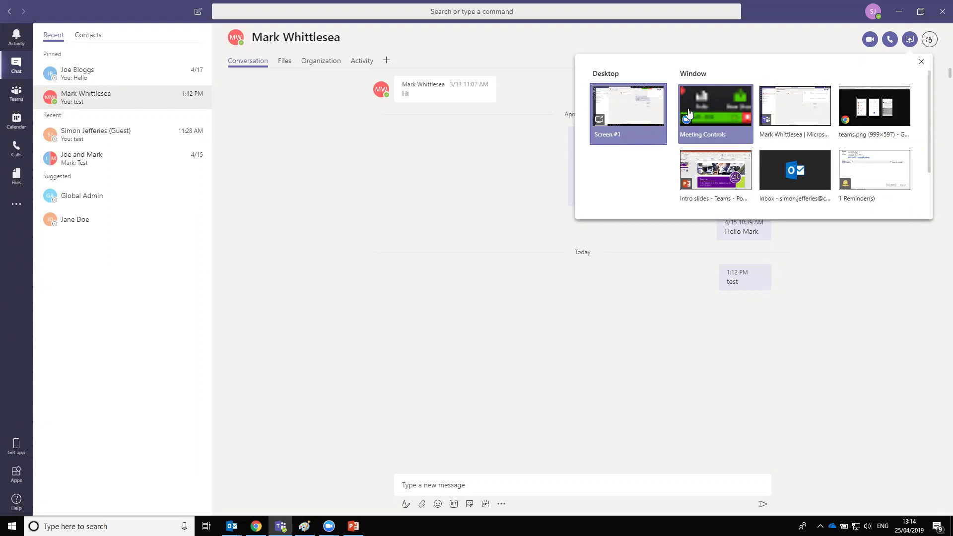
{"action": "scroll", "coordinate": [871, 145], "scroll_direction": "down", "scroll_amount": 1}
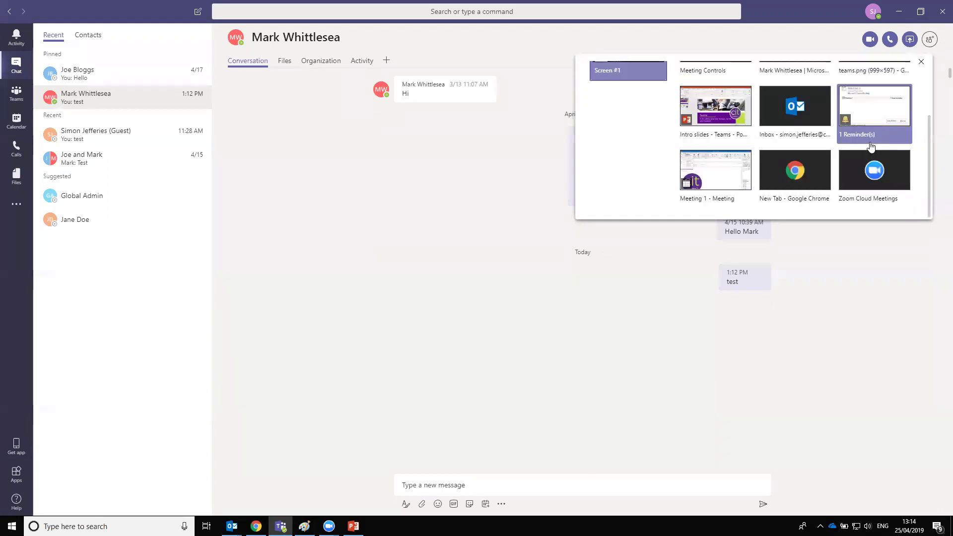
{"action": "scroll", "coordinate": [871, 146], "scroll_direction": "up", "scroll_amount": 1}
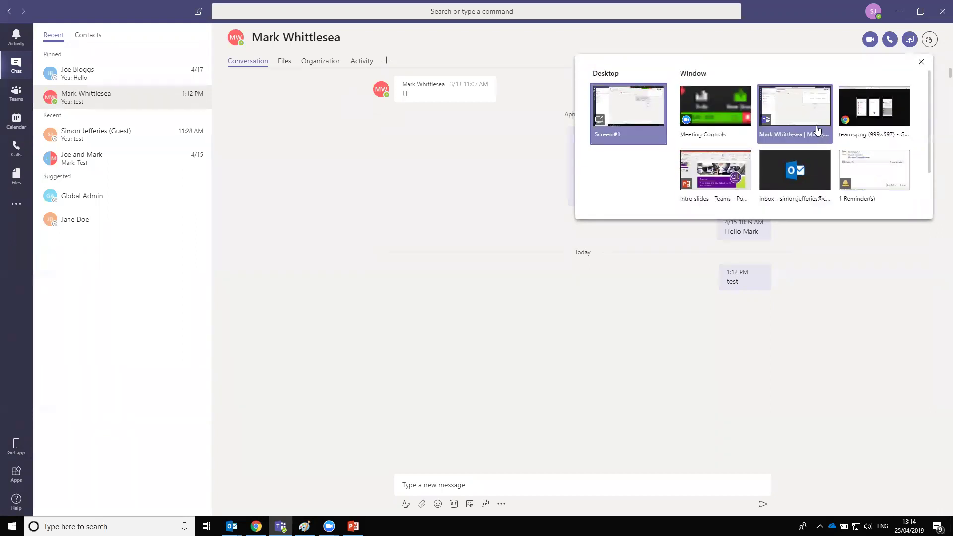
{"action": "scroll", "coordinate": [795, 129], "scroll_direction": "down", "scroll_amount": 1}
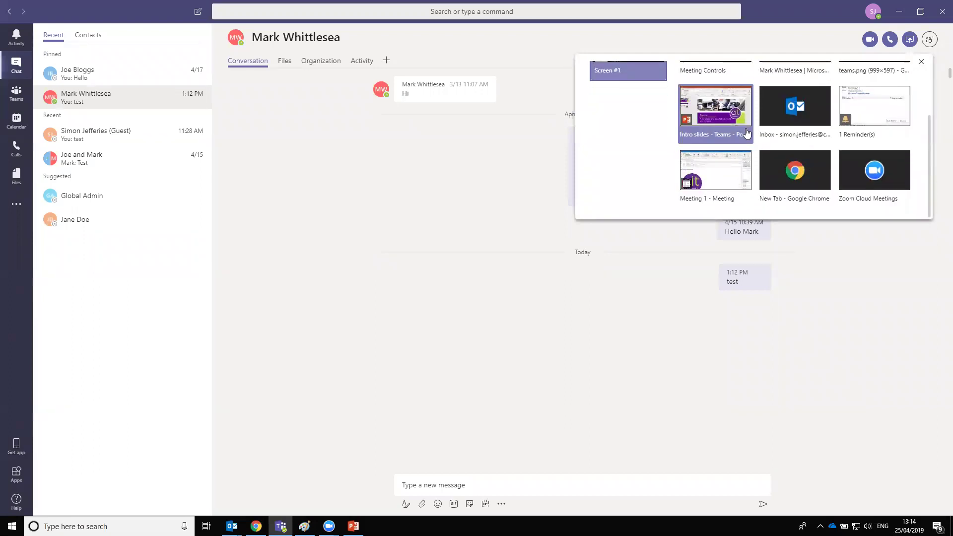
{"action": "left_click", "coordinate": [799, 170]}
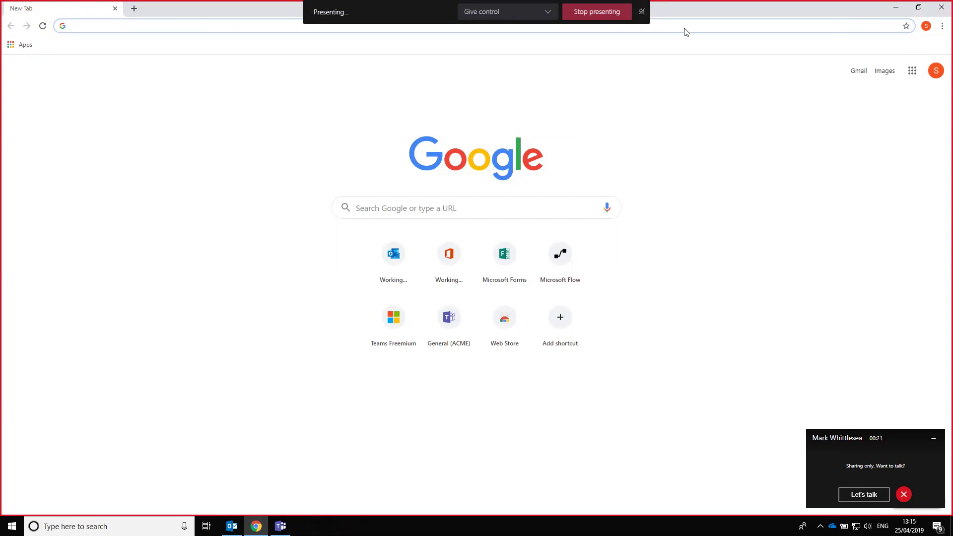
Step: Give the contact control of the shared Chrome window, type 'hello' into Google search, then stop presenting
{"action": "left_click", "coordinate": [524, 19]}
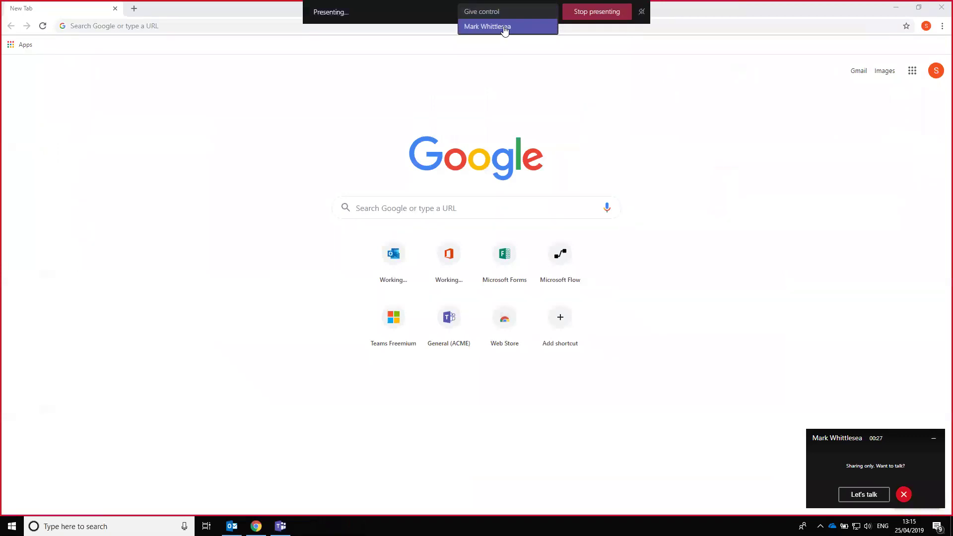
{"action": "left_click", "coordinate": [505, 27]}
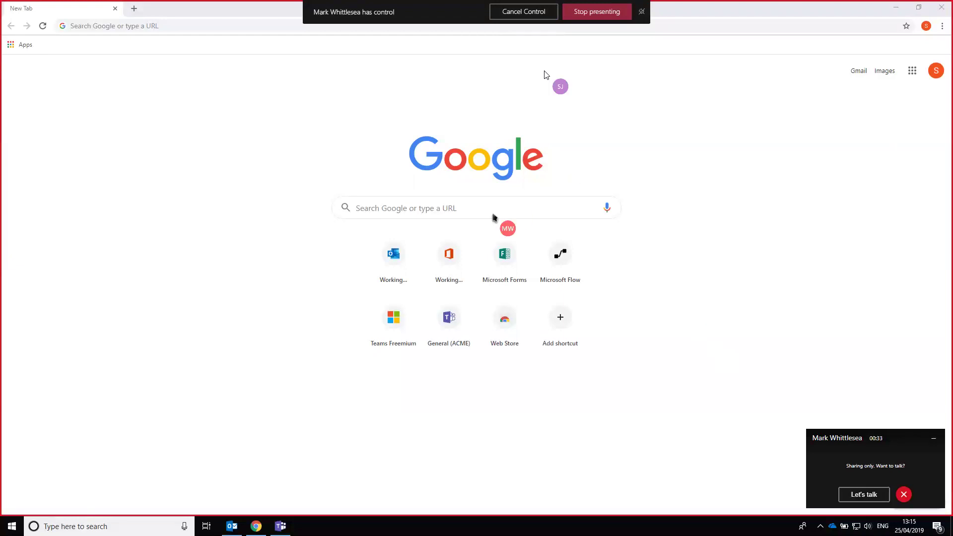
{"action": "left_click", "coordinate": [514, 207]}
{"action": "type", "text": "hello"}
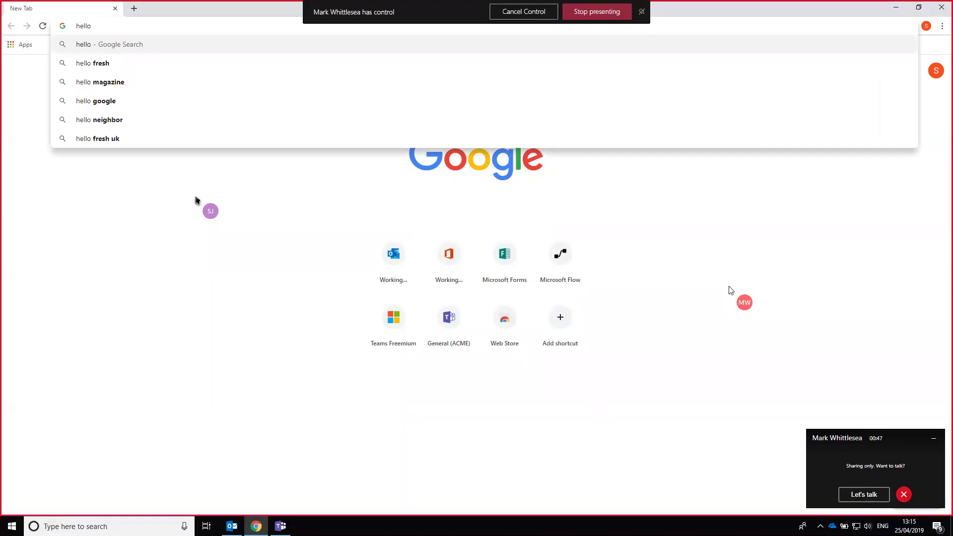
{"action": "left_click", "coordinate": [610, 12]}
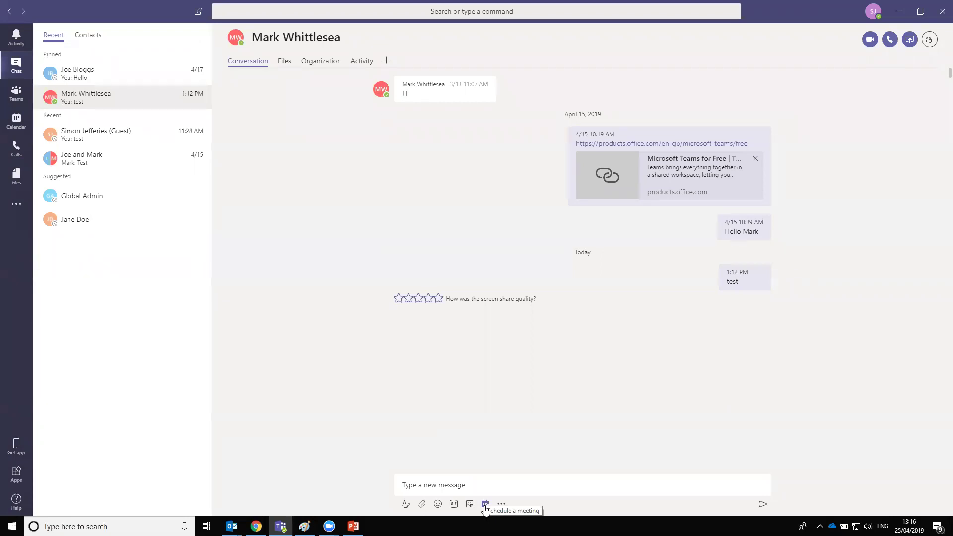
Step: From the Calendar, start a new meeting titled 'Meeting 1'
{"action": "left_click", "coordinate": [21, 124]}
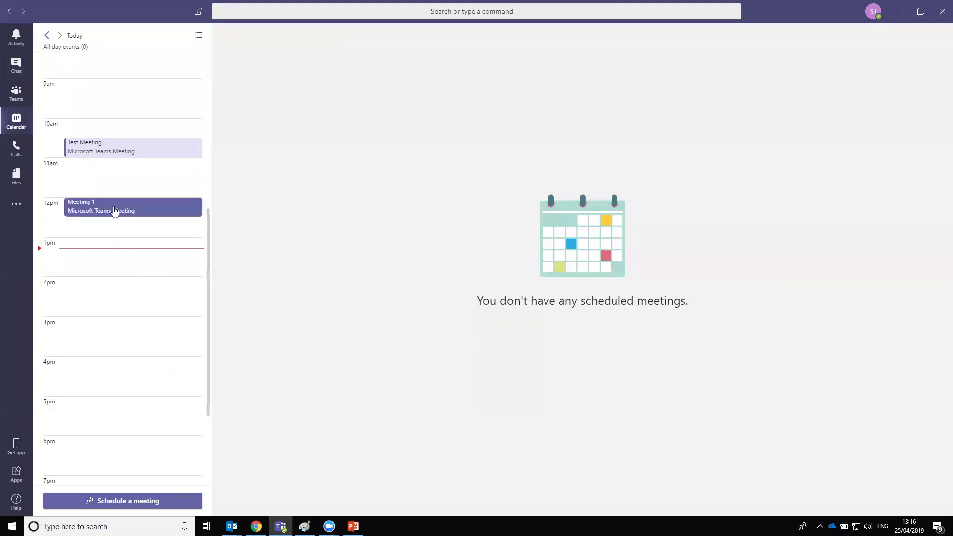
{"action": "left_click", "coordinate": [155, 500]}
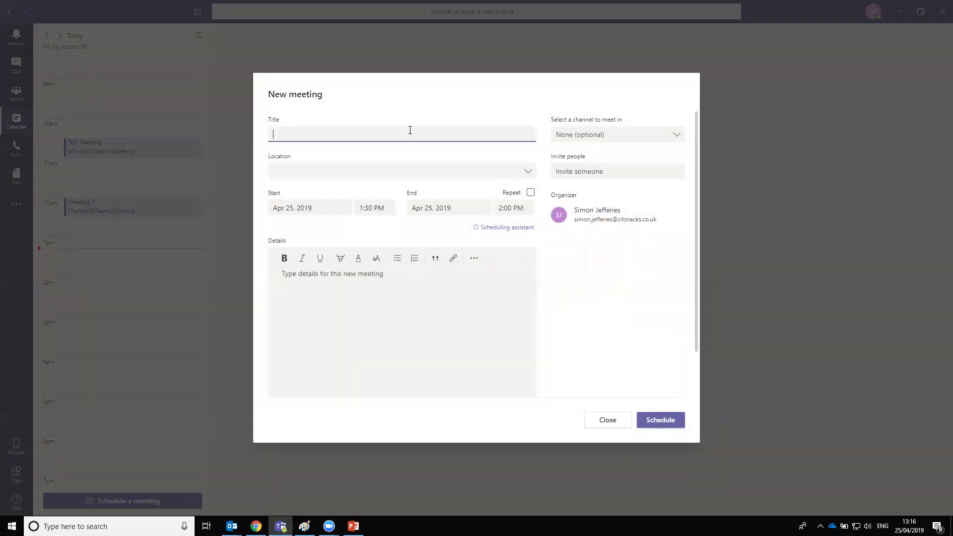
{"action": "type", "text": "Meeting 1"}
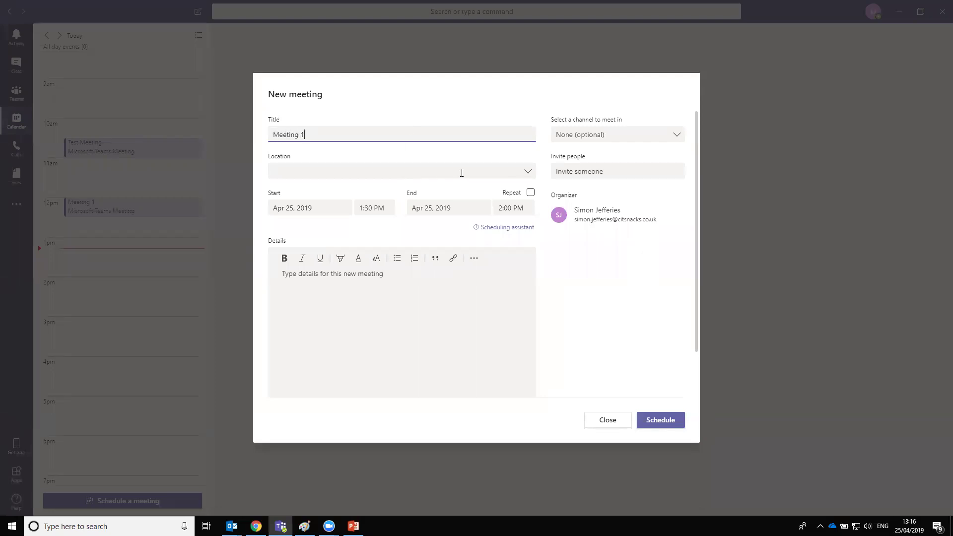
{"action": "left_click", "coordinate": [361, 298]}
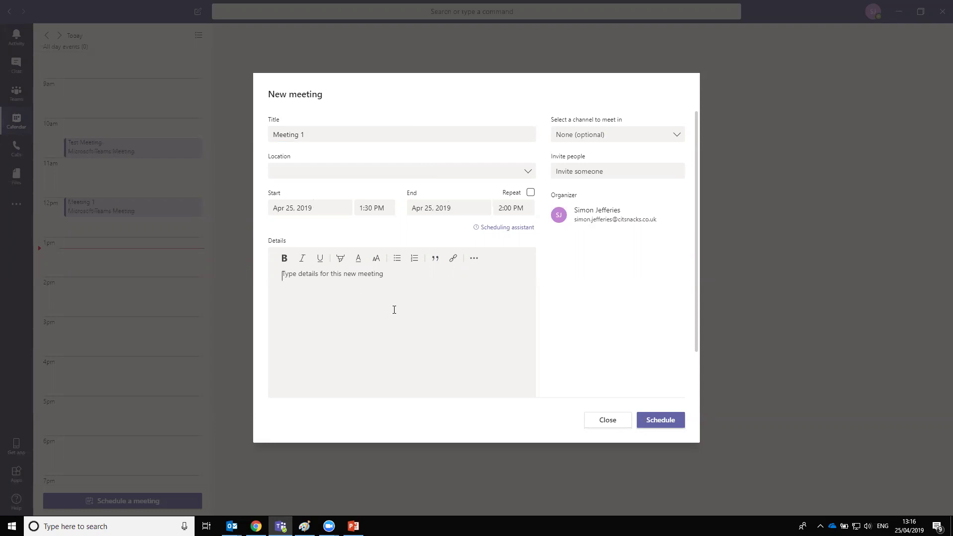
Step: Invite the chat contact as the meeting's attendee from the name suggestions
{"action": "left_click", "coordinate": [655, 170]}
{"action": "type", "text": "mar"}
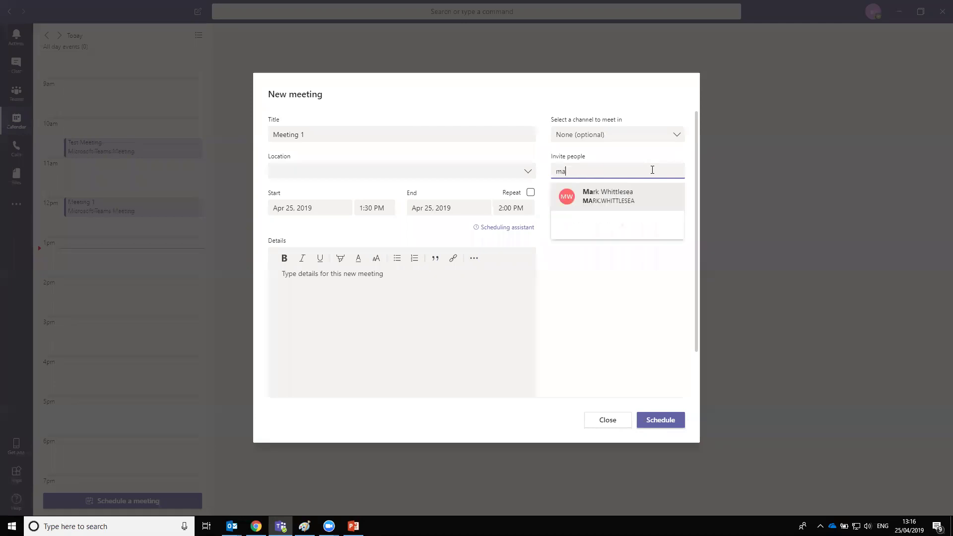
{"action": "left_click", "coordinate": [645, 195]}
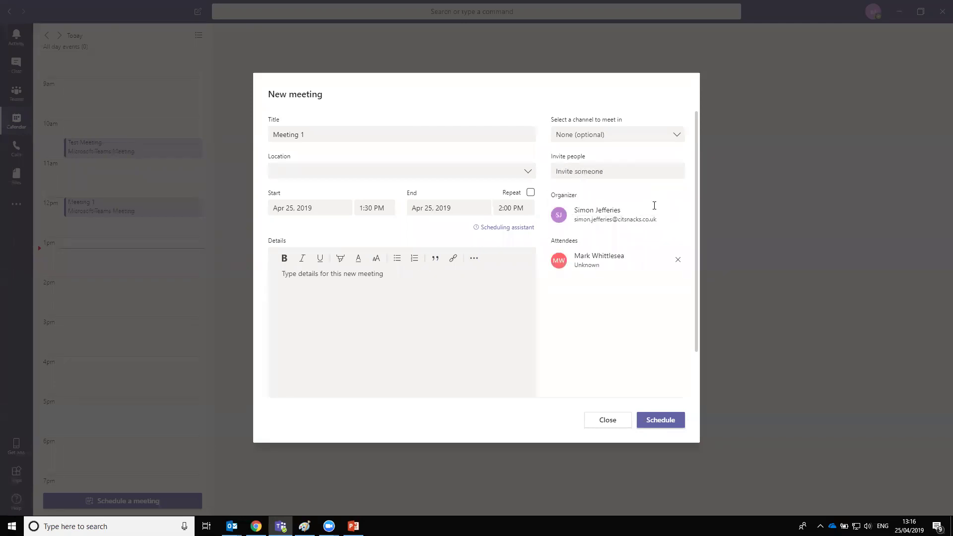